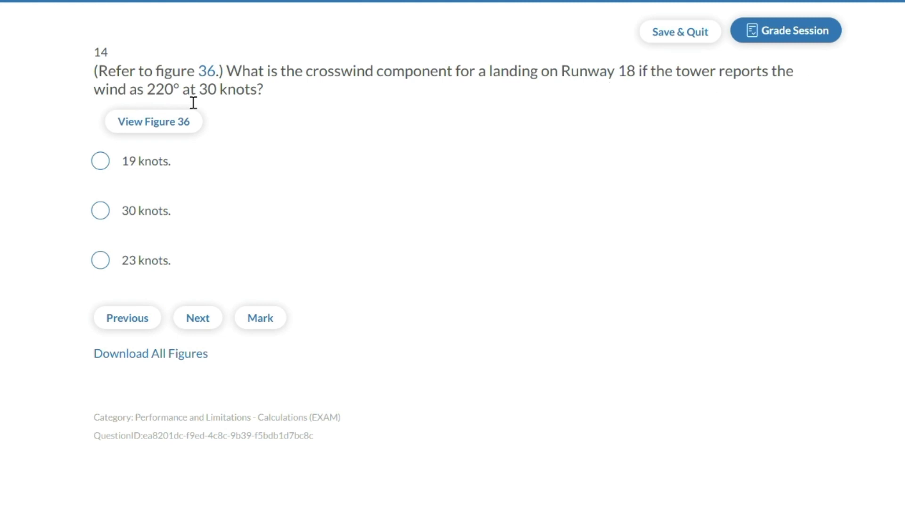
View Figure 36, the crosswind component graph, enlarged in its own tab and return to question 14
{"action": "left_click", "coordinate": [254, 142]}
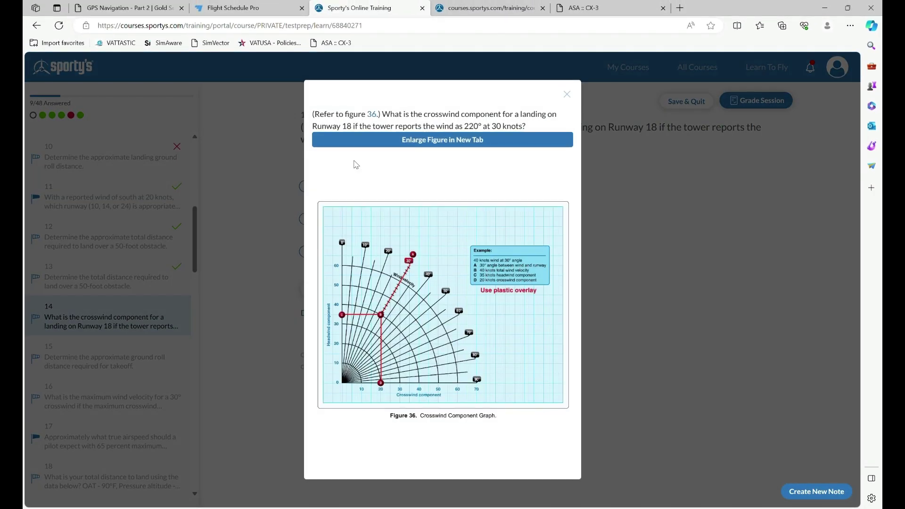
{"action": "left_click", "coordinate": [450, 142]}
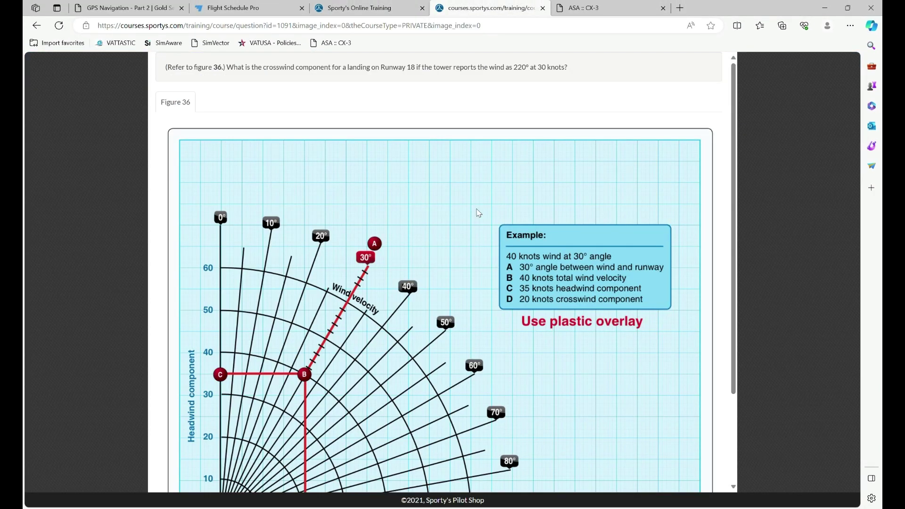
{"action": "scroll", "coordinate": [409, 96], "scroll_direction": "down", "scroll_amount": 1}
{"action": "left_click", "coordinate": [383, 6]}
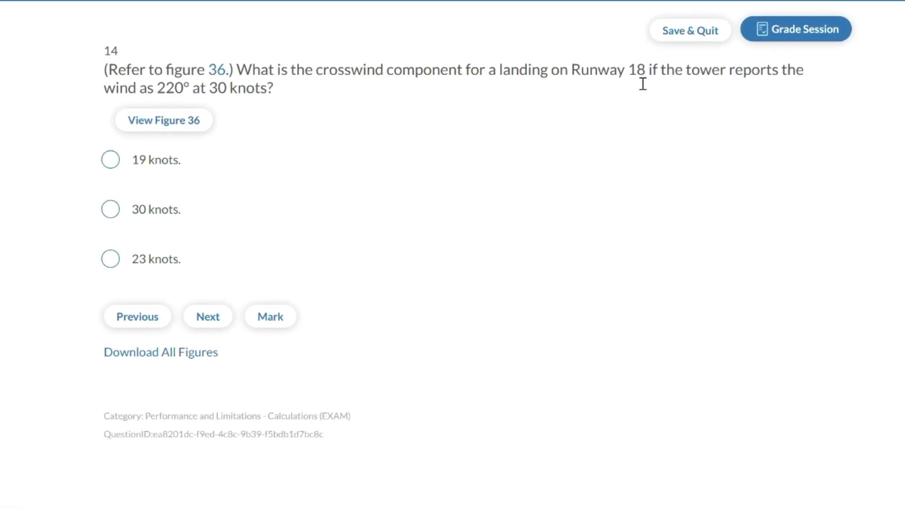
Highlight runway 18 and the 30-knot wind, answer 19 knots, and mark question 14 for review
{"action": "double_click", "coordinate": [636, 70]}
{"action": "double_click", "coordinate": [217, 89]}
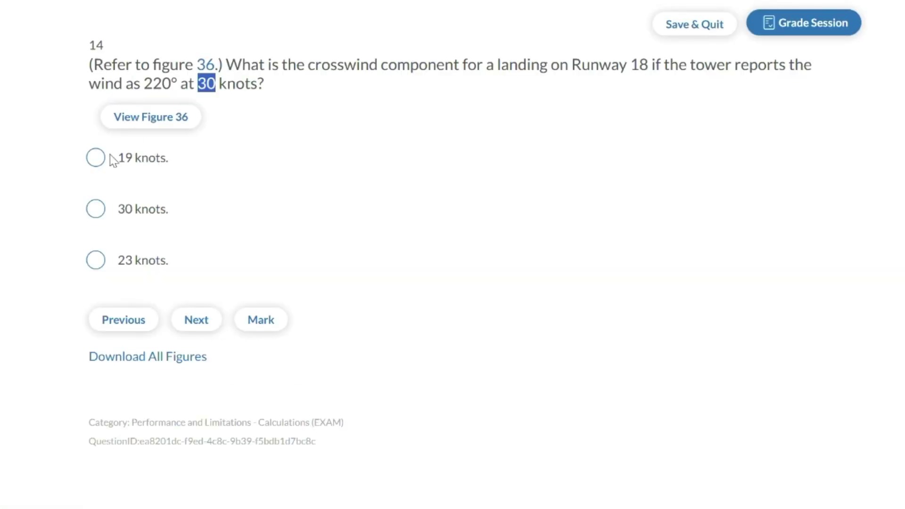
{"action": "left_click", "coordinate": [95, 158]}
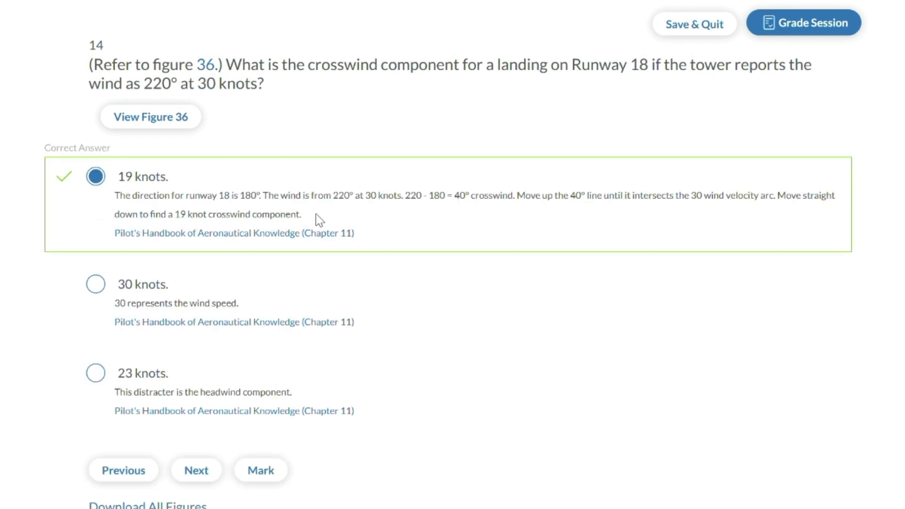
{"action": "left_click", "coordinate": [265, 473]}
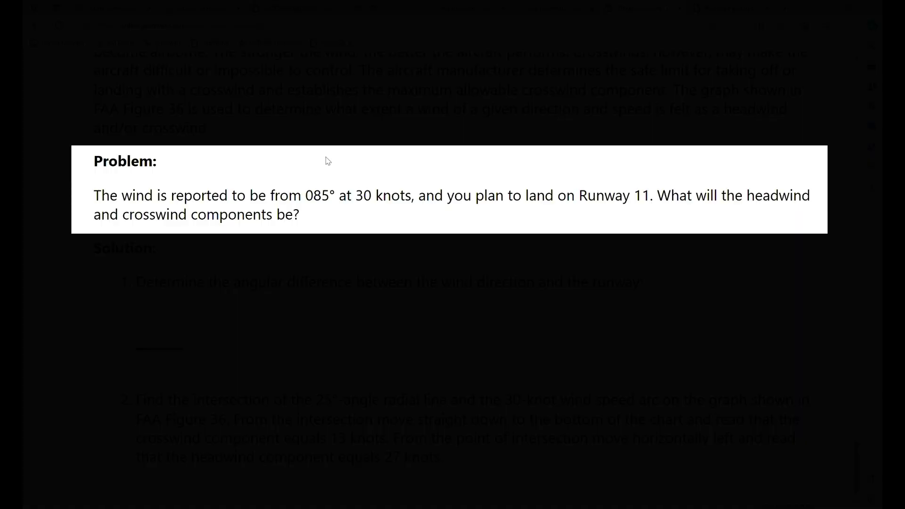
{"action": "left_click_drag", "start_coordinate": [101, 195], "coordinate": [654, 198]}
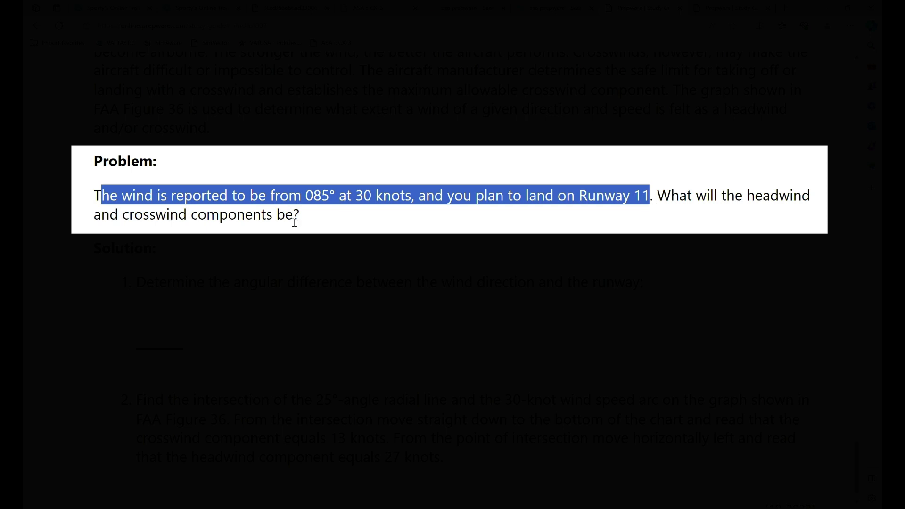
{"action": "left_click", "coordinate": [311, 203]}
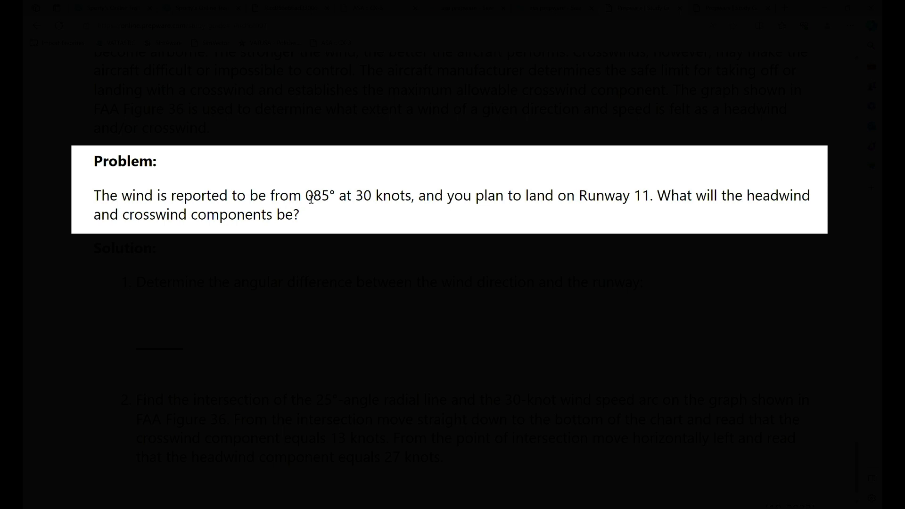
{"action": "double_click", "coordinate": [313, 198]}
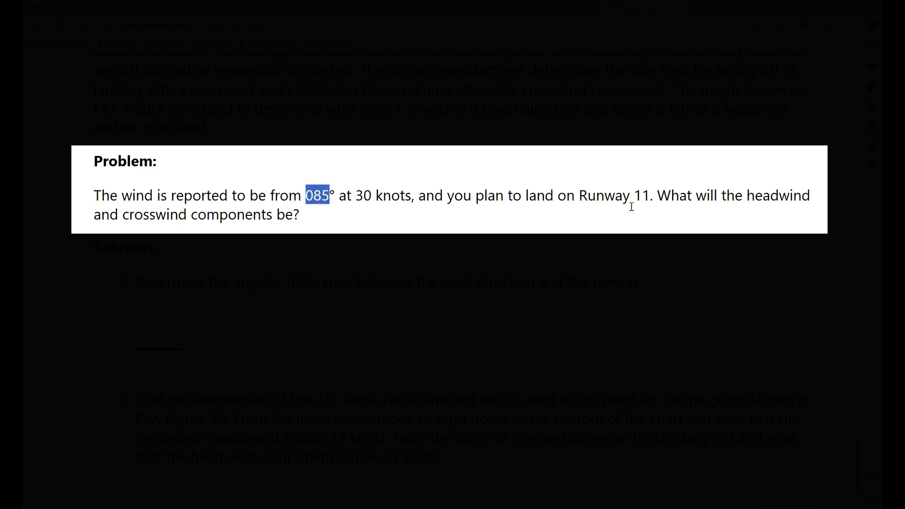
{"action": "double_click", "coordinate": [641, 195]}
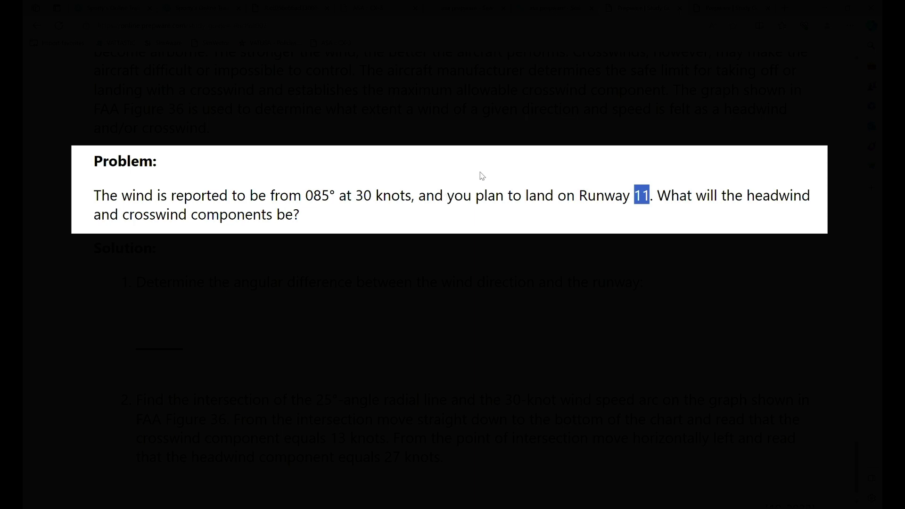
Highlight the 30-knot wind speed in the crosswind chart example
{"action": "left_click_drag", "start_coordinate": [356, 196], "coordinate": [376, 196]}
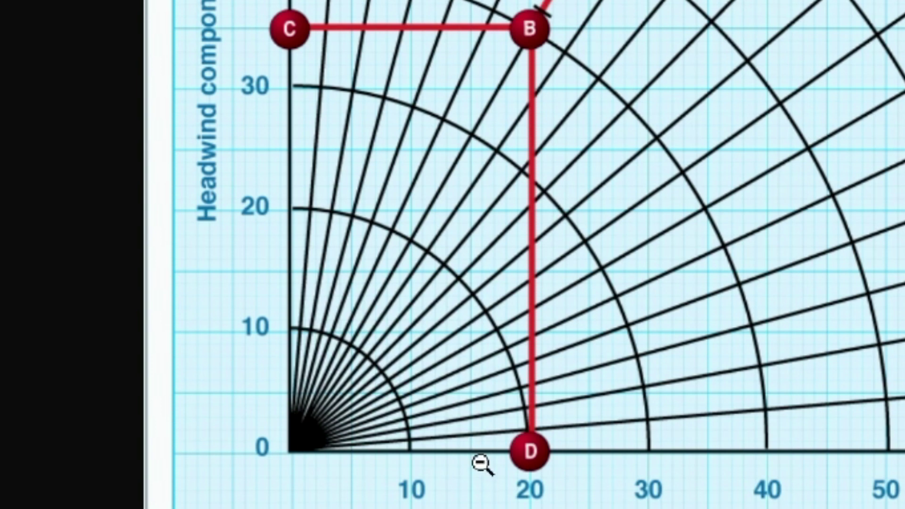
{"action": "left_click", "coordinate": [457, 463]}
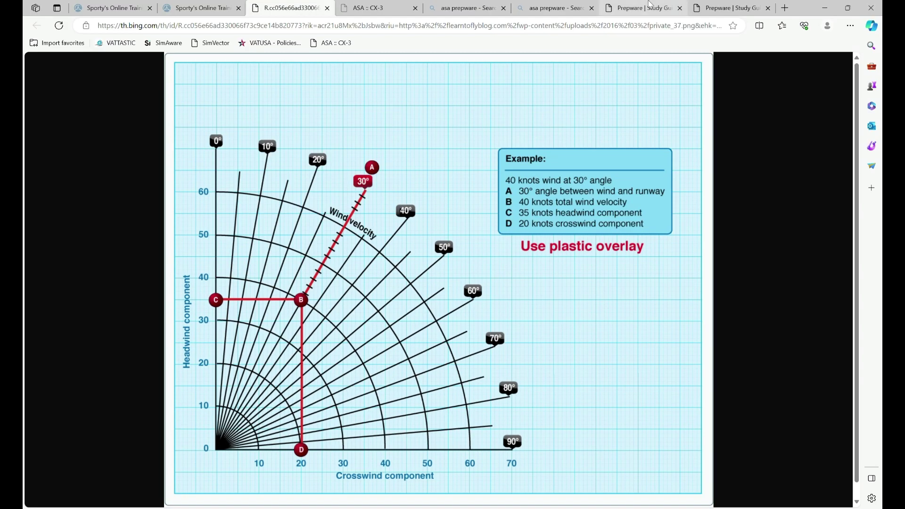
{"action": "left_click", "coordinate": [649, 7]}
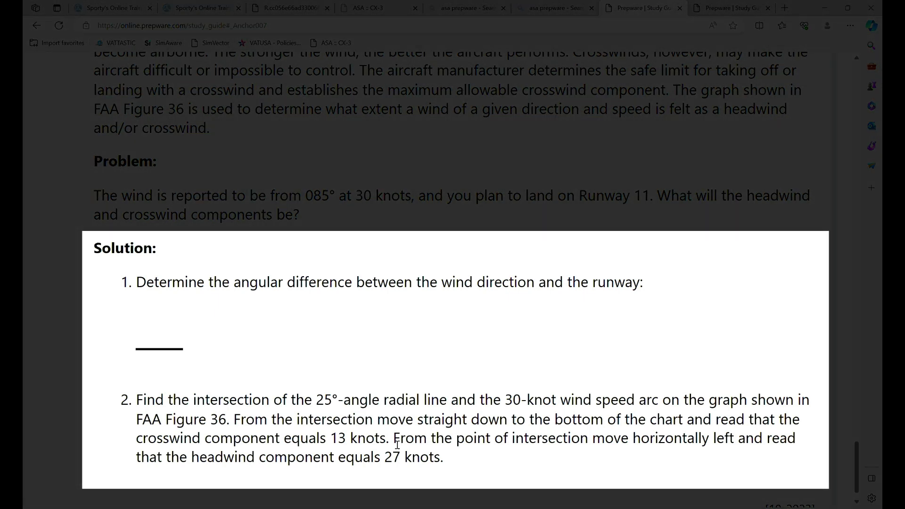
{"action": "left_click_drag", "start_coordinate": [389, 442], "coordinate": [138, 443]}
{"action": "left_click_drag", "start_coordinate": [192, 459], "coordinate": [447, 458]}
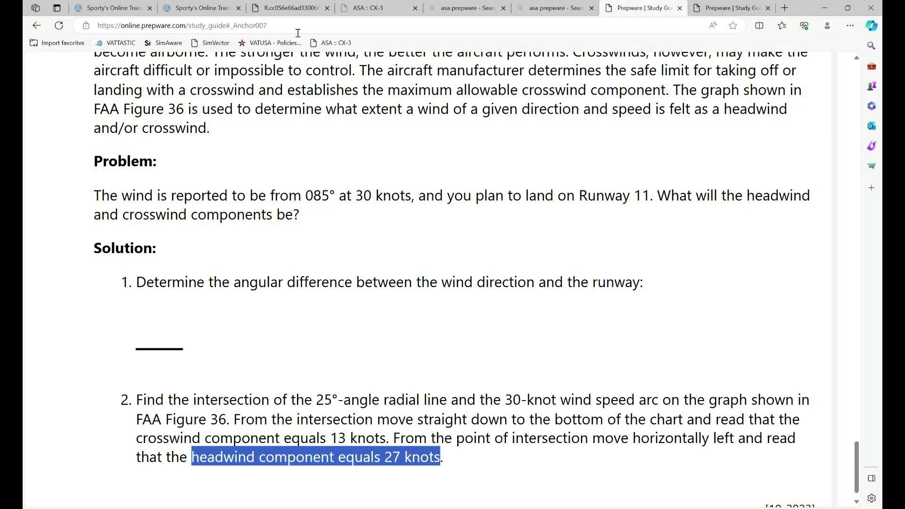
{"action": "left_click", "coordinate": [293, 7]}
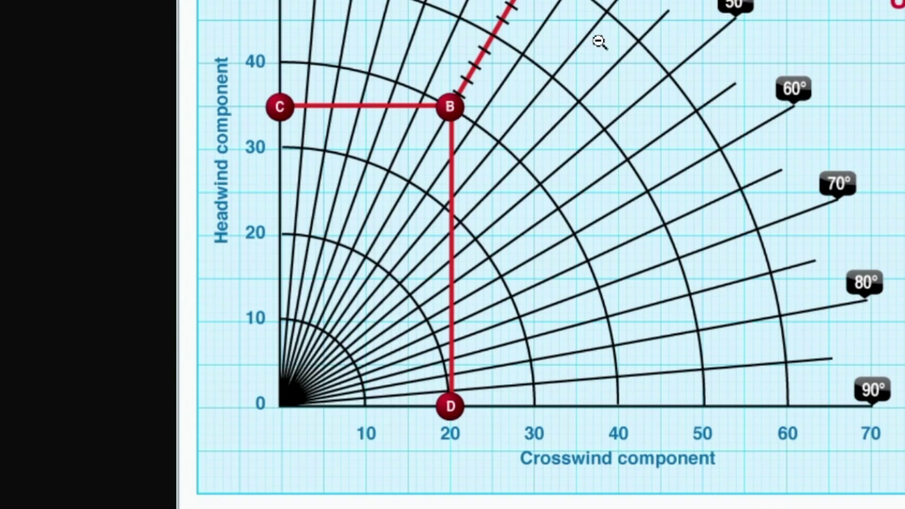
Zoom back out to the full crosswind chart with its 40-knot, 30-degree example box
{"action": "left_click", "coordinate": [598, 40]}
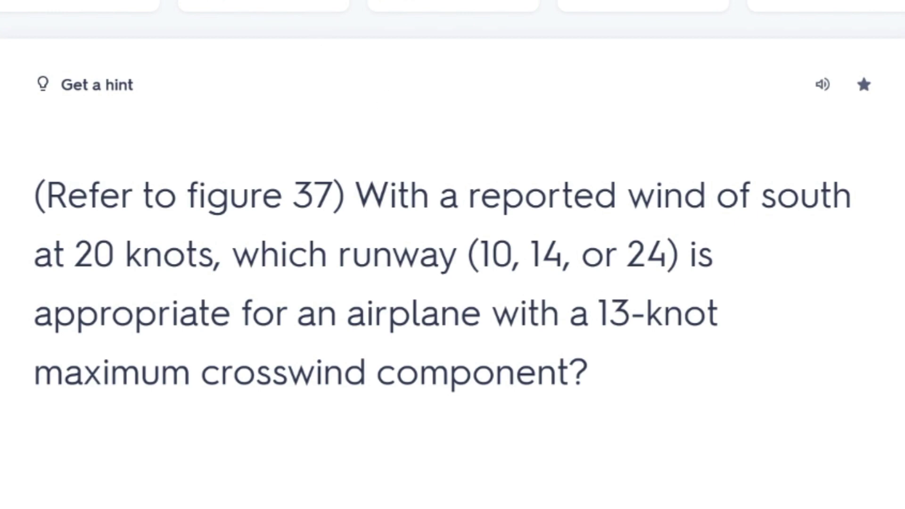
Switch to the browser tab showing the Figure 37 wind chart
{"action": "left_click", "coordinate": [234, 8]}
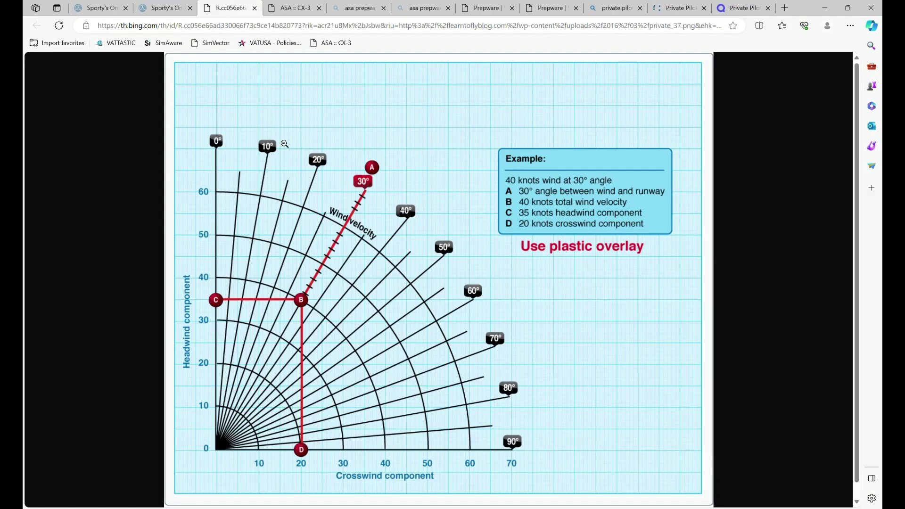
On the CX-3 flight computer, select Wind Component from the function list
{"action": "left_click", "coordinate": [292, 8]}
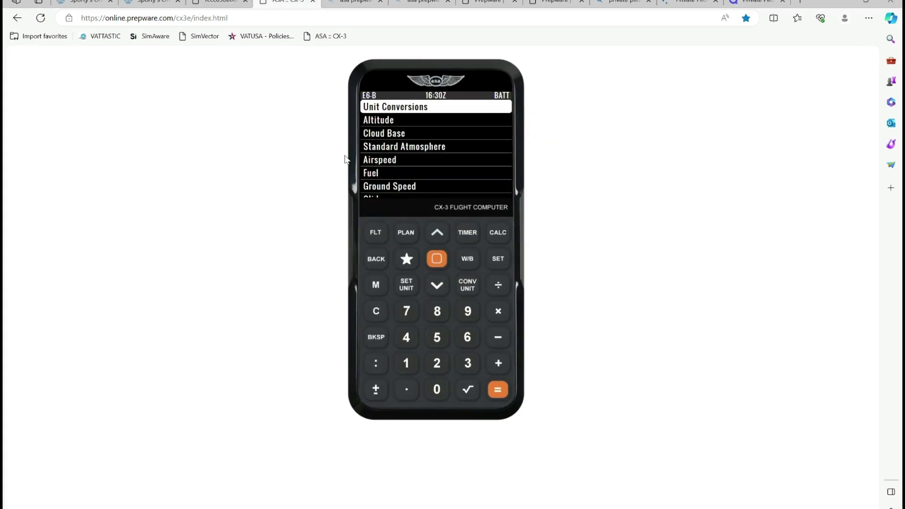
{"action": "double_click", "coordinate": [441, 311]}
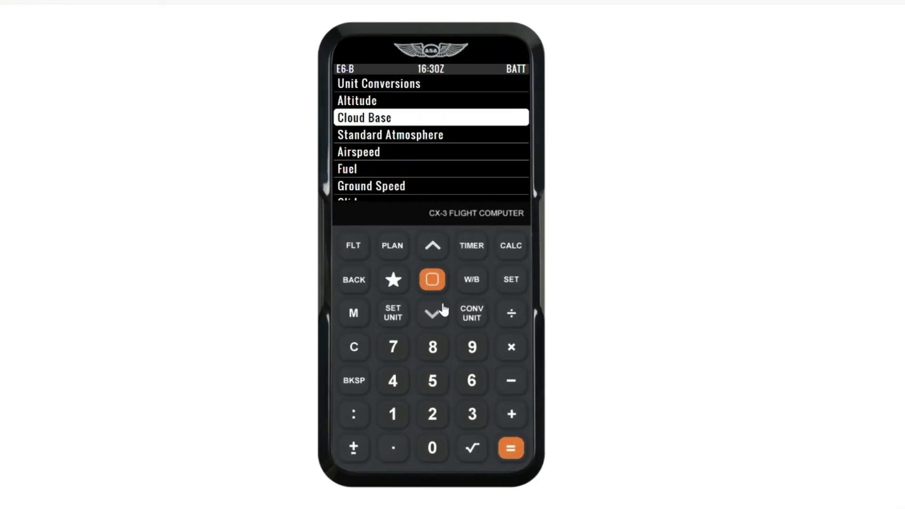
{"action": "double_click", "coordinate": [442, 311]}
{"action": "triple_click", "coordinate": [441, 311]}
{"action": "left_click", "coordinate": [442, 311]}
{"action": "left_click", "coordinate": [433, 247]}
{"action": "left_click", "coordinate": [431, 280]}
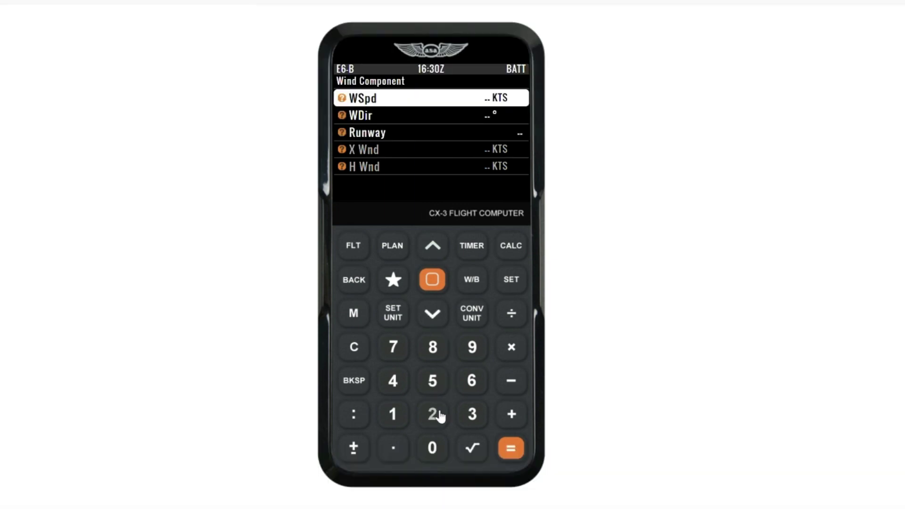
Enter a wind speed of 20 knots and a wind direction of 180 degrees
{"action": "left_click", "coordinate": [435, 418]}
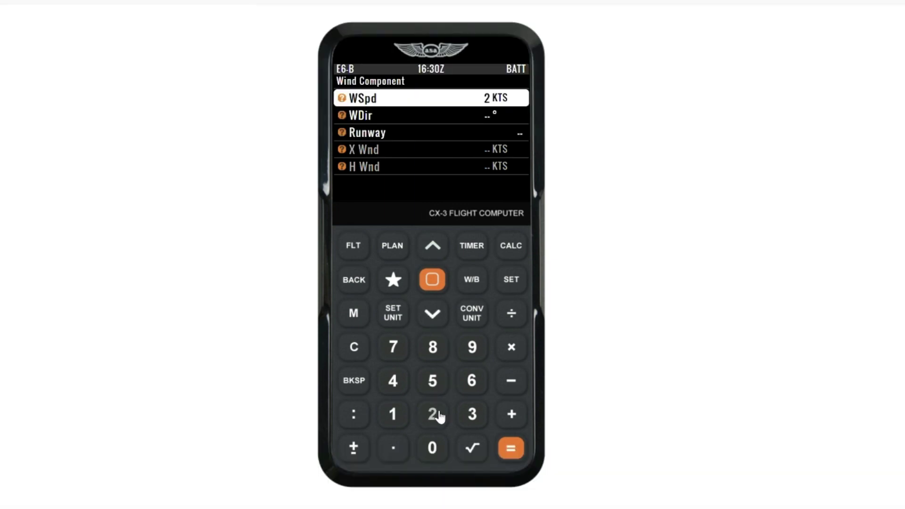
{"action": "left_click", "coordinate": [435, 448]}
{"action": "left_click", "coordinate": [515, 449]}
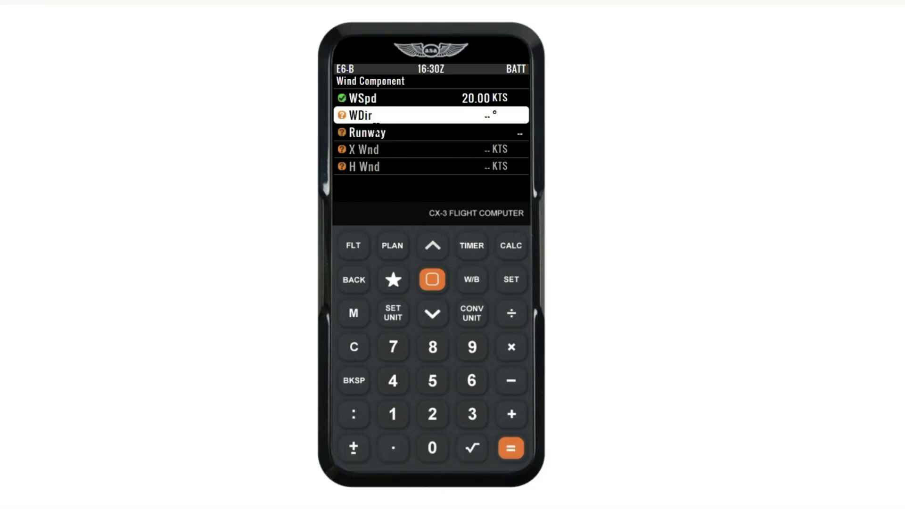
{"action": "left_click", "coordinate": [392, 424]}
{"action": "left_click", "coordinate": [434, 357]}
{"action": "left_click", "coordinate": [439, 448]}
{"action": "left_click", "coordinate": [512, 451]}
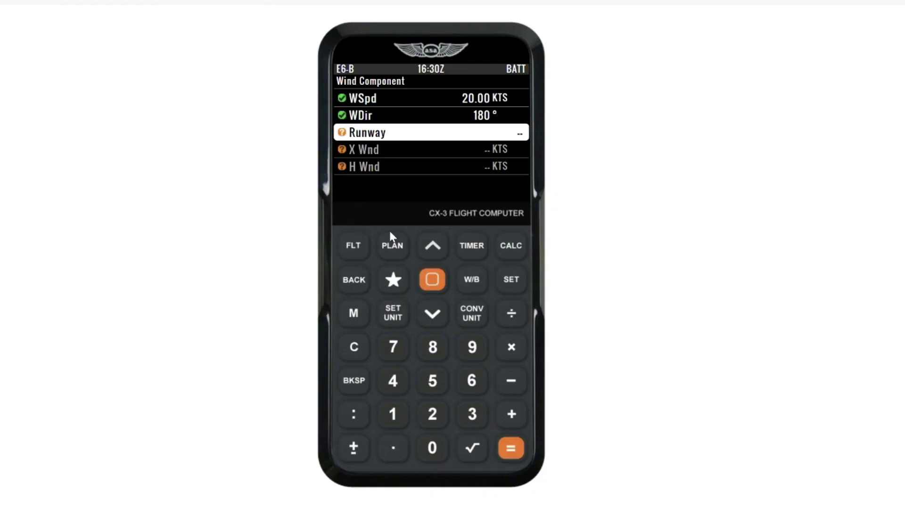
Compute wind components for runway 10 (19.70-knot crosswind) and then runway 14
{"action": "left_click", "coordinate": [396, 415]}
{"action": "left_click", "coordinate": [433, 450]}
{"action": "left_click", "coordinate": [513, 452]}
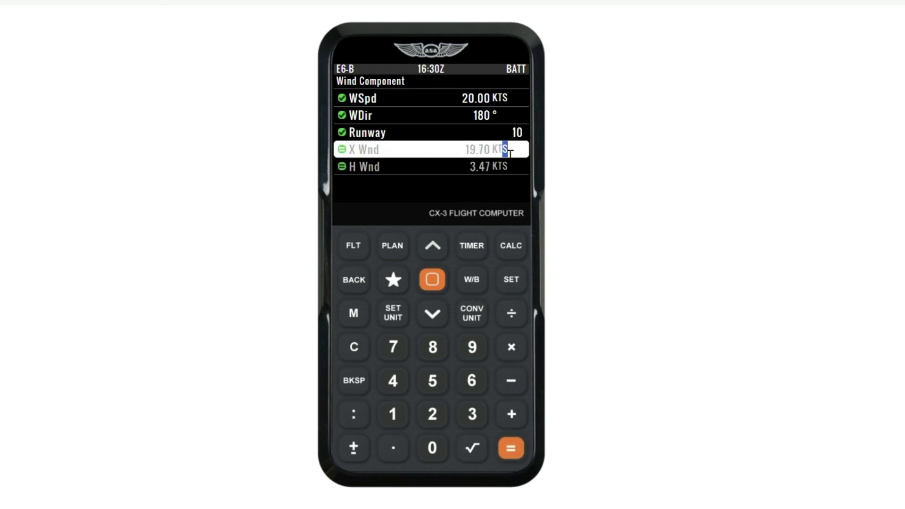
{"action": "left_click_drag", "start_coordinate": [519, 149], "coordinate": [488, 152]}
{"action": "left_click", "coordinate": [442, 246]}
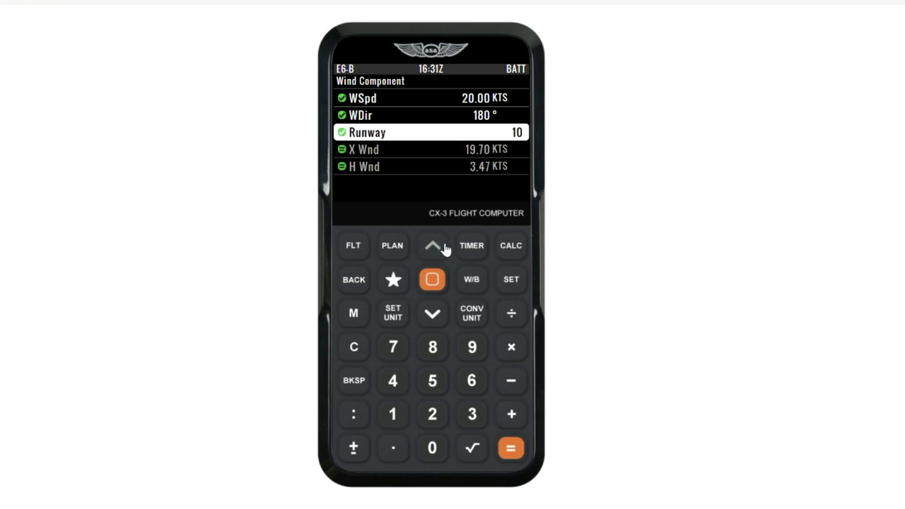
{"action": "left_click", "coordinate": [398, 418]}
{"action": "left_click", "coordinate": [512, 451]}
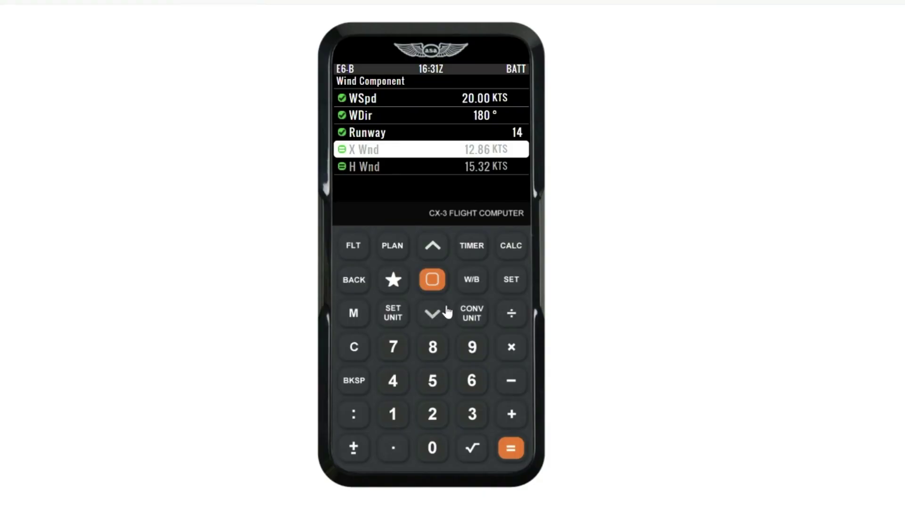
Compute runway 24's 17.32-knot crosswind, then flip the flashcard revealing Runway 14
{"action": "left_click", "coordinate": [434, 240]}
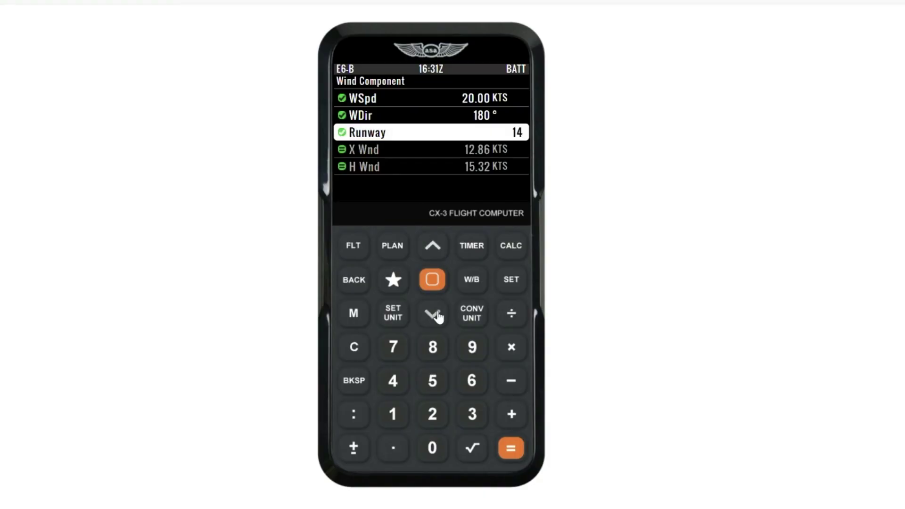
{"action": "left_click", "coordinate": [433, 413]}
{"action": "left_click", "coordinate": [400, 387]}
{"action": "left_click", "coordinate": [510, 448]}
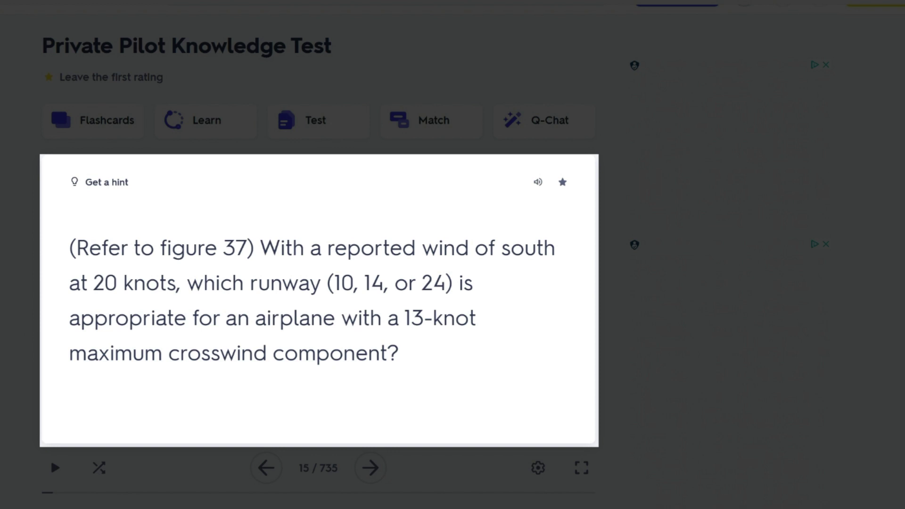
{"action": "left_click", "coordinate": [311, 327]}
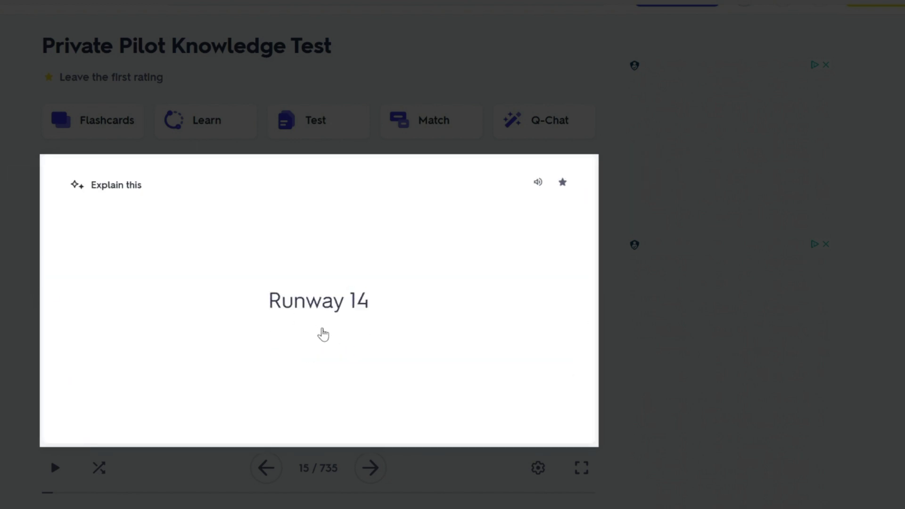